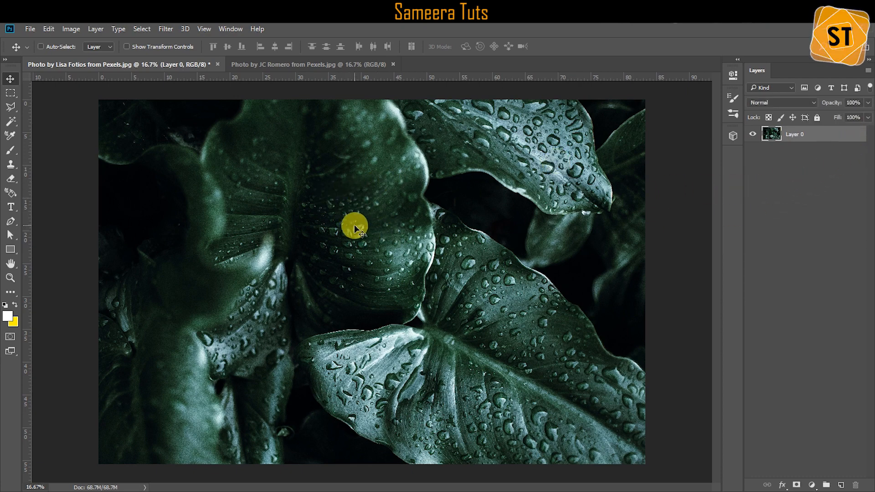
# - Rotate the leaf photo layer 180° with Free Transform and apply the transformation
pyautogui.click(48, 30)
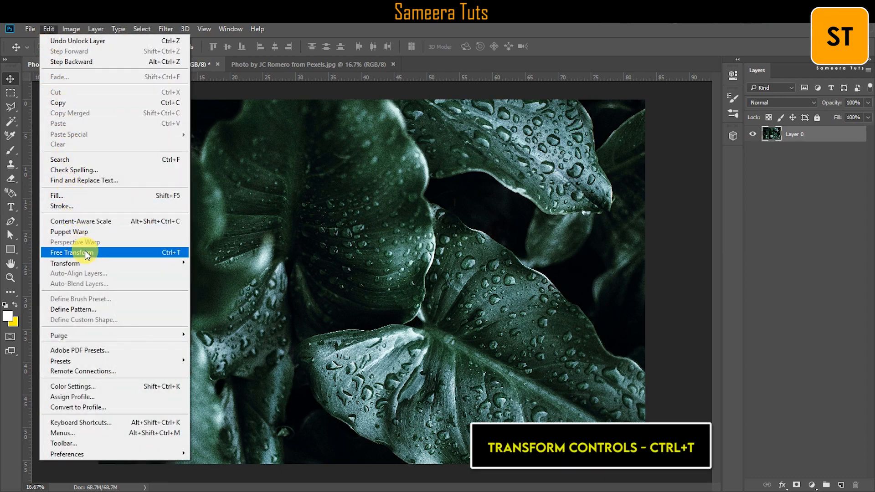
pyautogui.click(71, 253)
pyautogui.rightClick(420, 244)
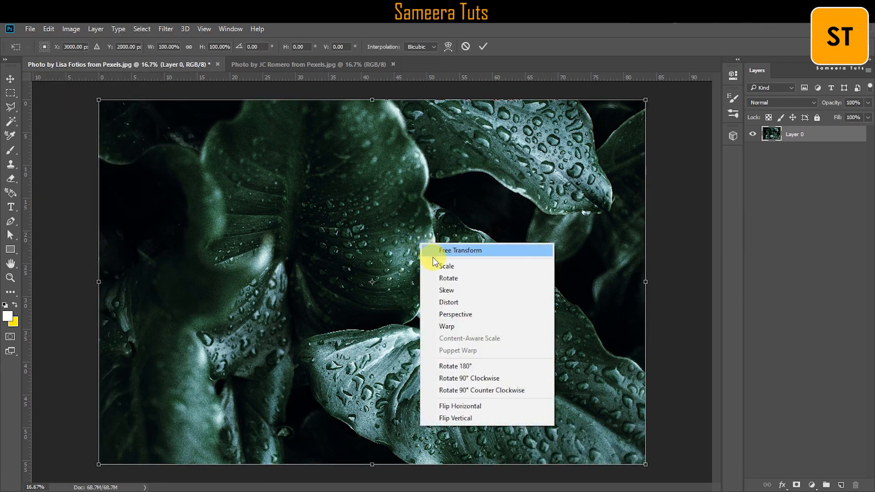
pyautogui.click(460, 366)
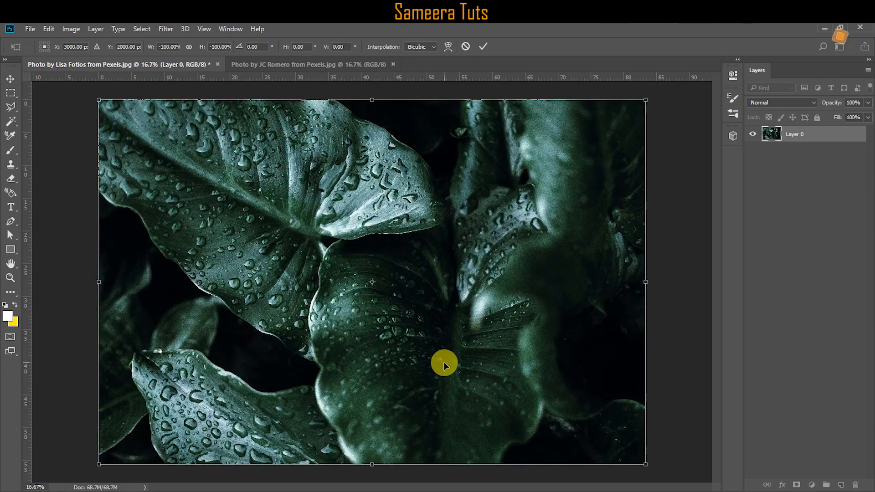
pyautogui.click(480, 51)
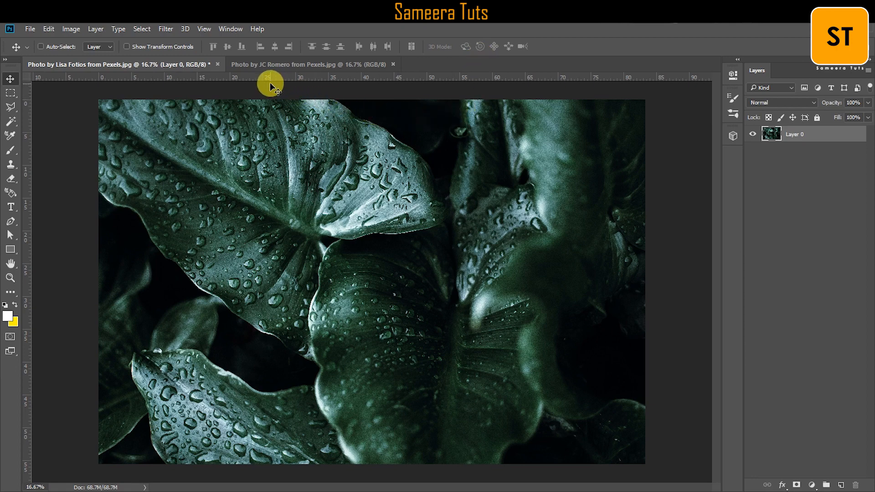
# - Copy the photo of the woman in water into the leaf document as a new layer covering the canvas
pyautogui.click(314, 66)
pyautogui.moveTo(396, 245); pyautogui.dragTo(377, 249)
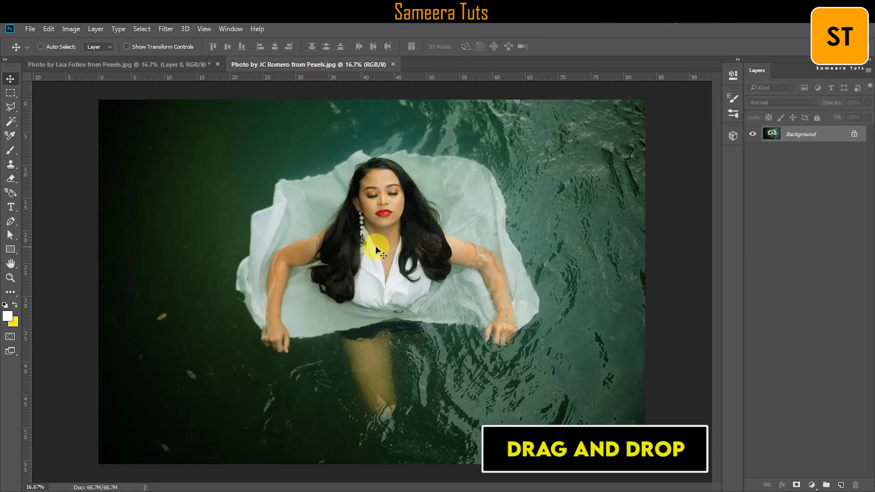
pyautogui.moveTo(201, 102); pyautogui.dragTo(386, 289)
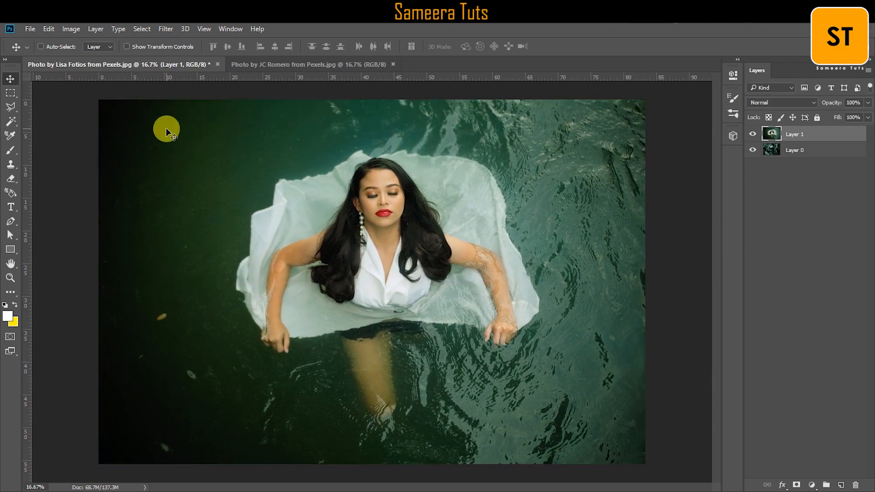
# - Scale the woman photo to about 43% and place it over the lower middle leaf
pyautogui.click(51, 29)
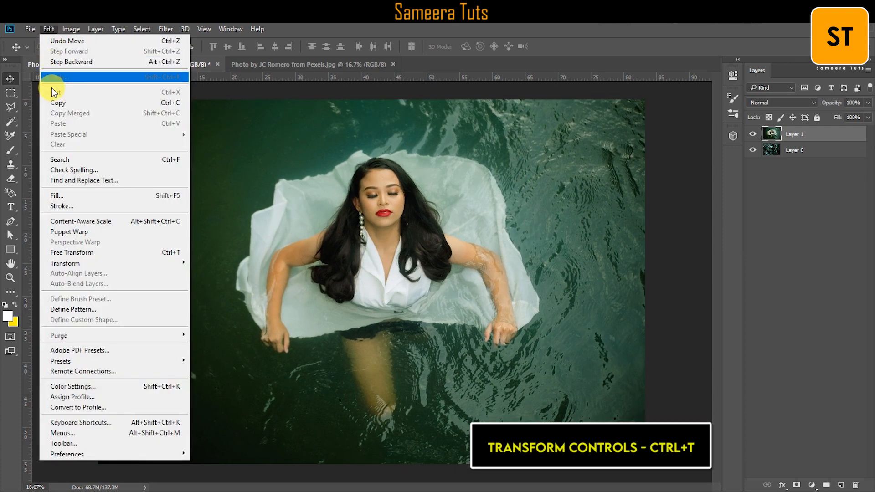
pyautogui.click(83, 253)
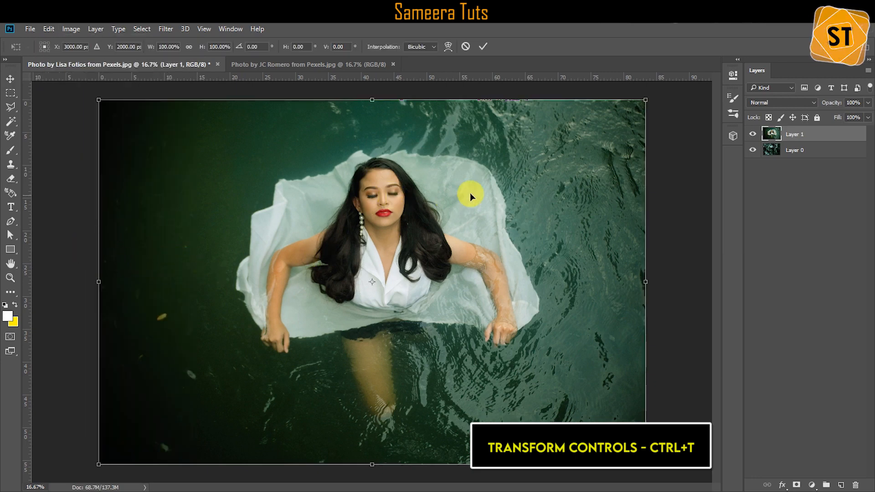
pyautogui.moveTo(645, 100); pyautogui.dragTo(503, 194)
pyautogui.moveTo(408, 271); pyautogui.dragTo(454, 360)
pyautogui.moveTo(551, 289); pyautogui.dragTo(540, 300)
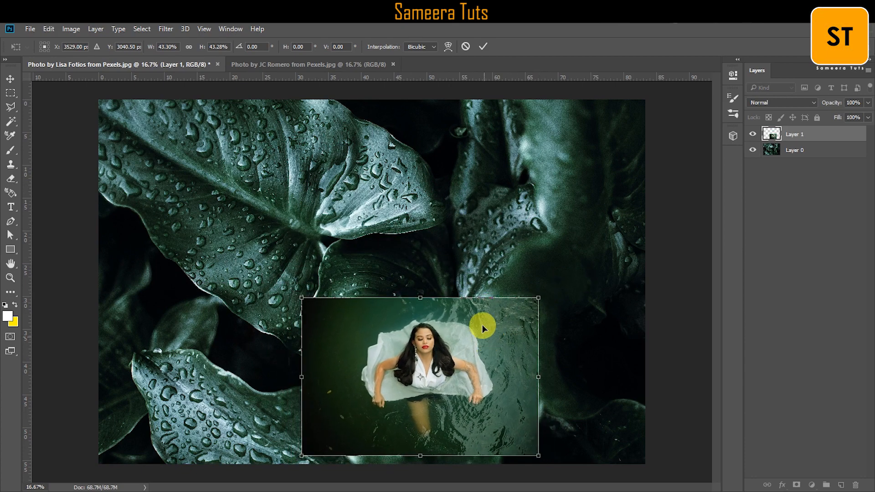
pyautogui.click(484, 50)
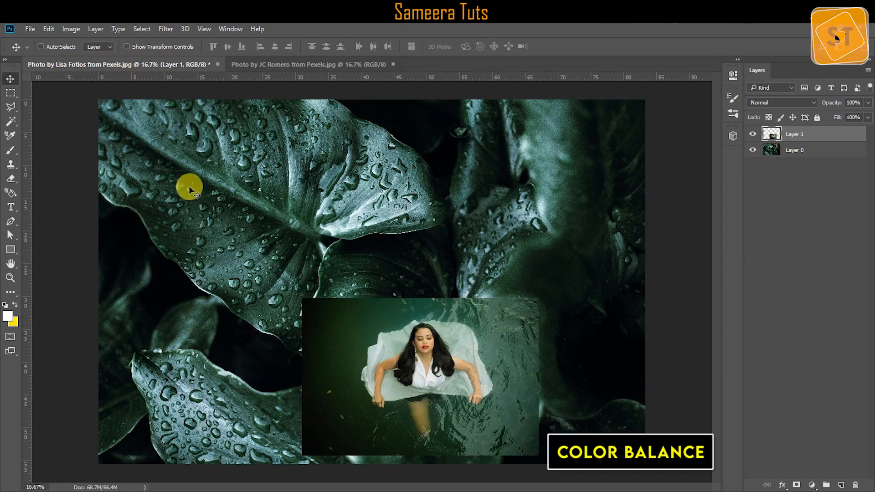
# - Apply a midtone Color Balance adjustment to the woman layer with levels -4, +11 and 0
pyautogui.click(71, 29)
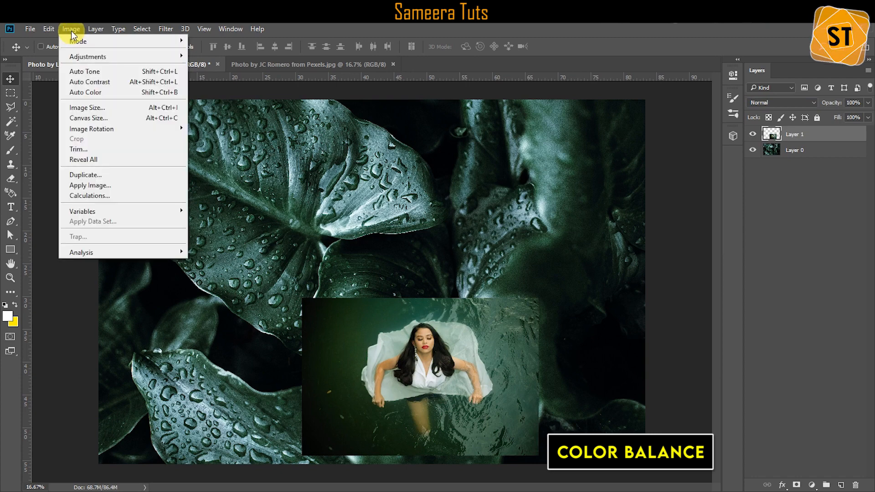
pyautogui.moveTo(101, 57)
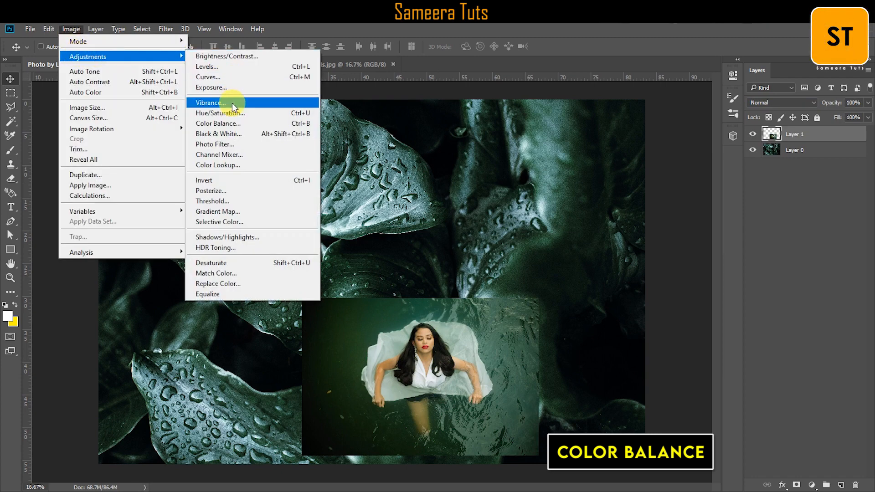
pyautogui.click(230, 123)
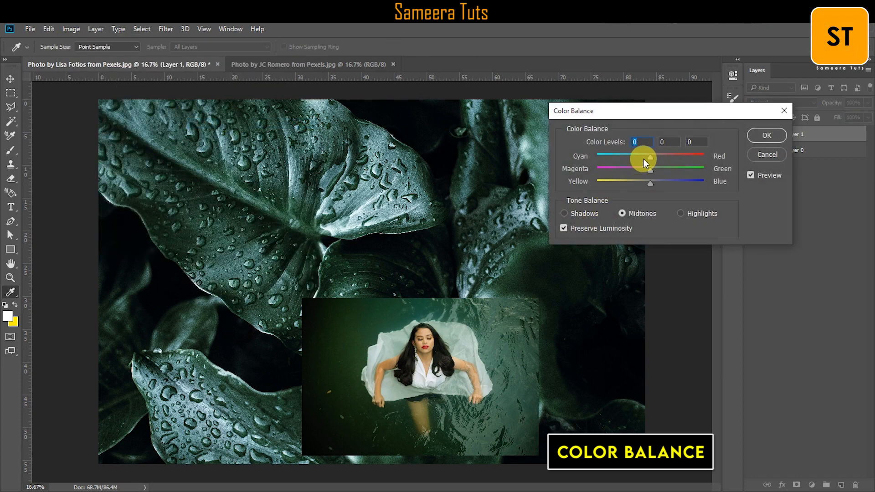
pyautogui.moveTo(651, 171); pyautogui.dragTo(647, 161)
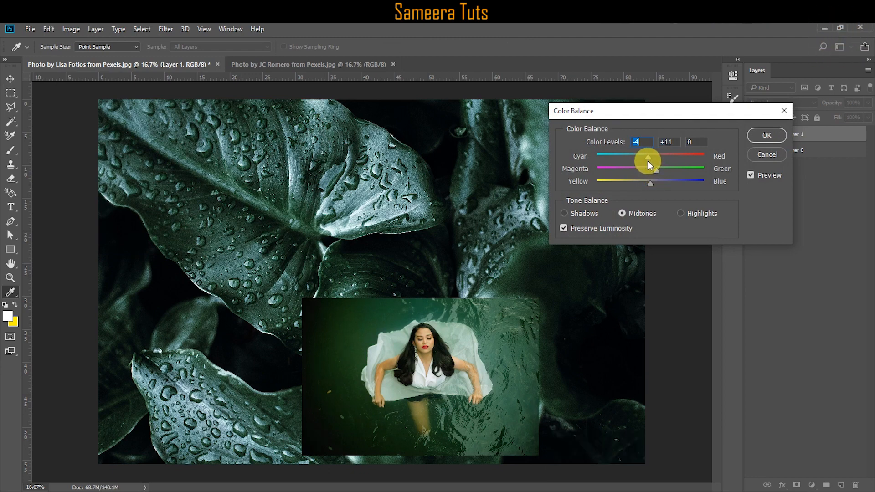
pyautogui.click(757, 136)
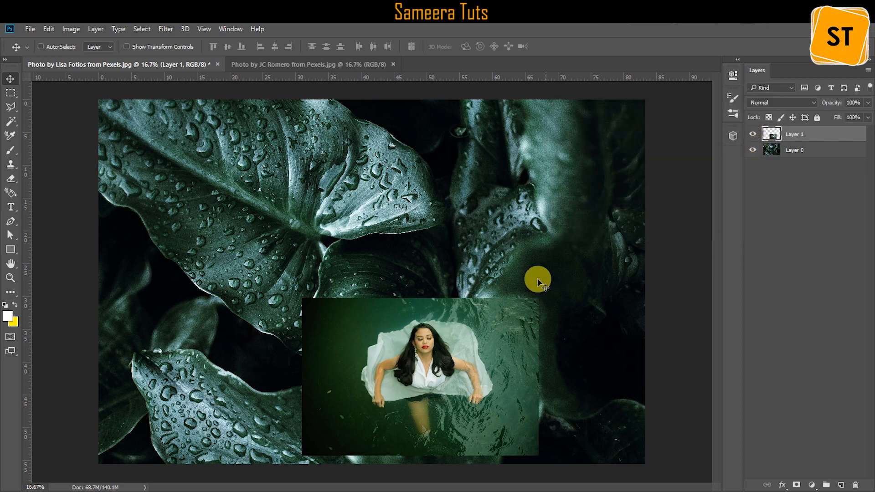
# - Set the woman layer's blending mode to Lighter Color and shift the photo slightly to the right
pyautogui.click(776, 101)
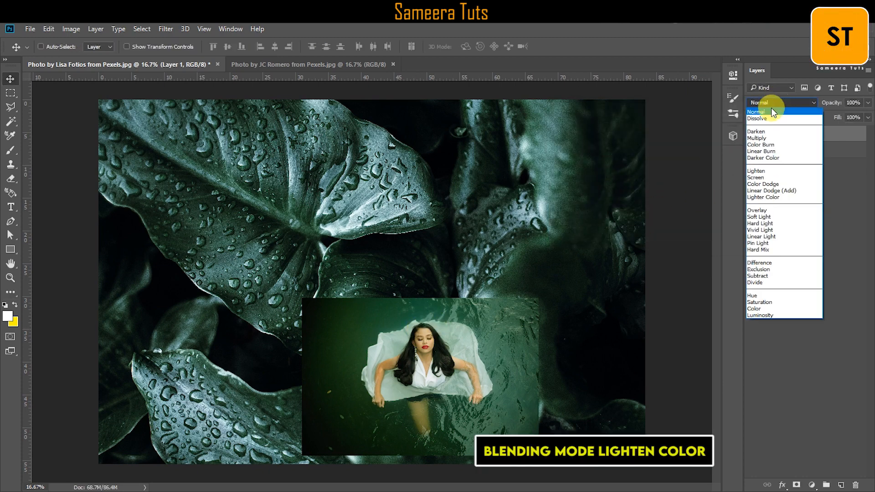
pyautogui.click(765, 198)
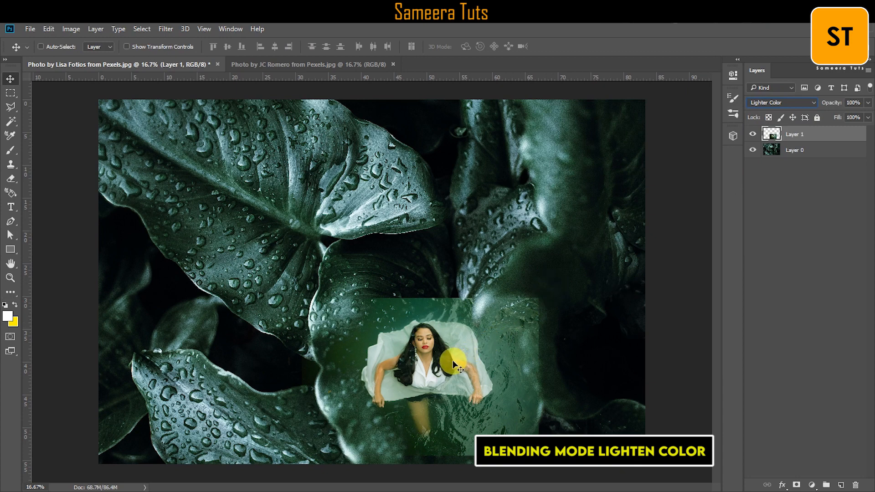
pyautogui.moveTo(453, 360)
pyautogui.mouseDown()
pyautogui.moveTo(436, 366)
pyautogui.moveTo(463, 362)
pyautogui.mouseUp()
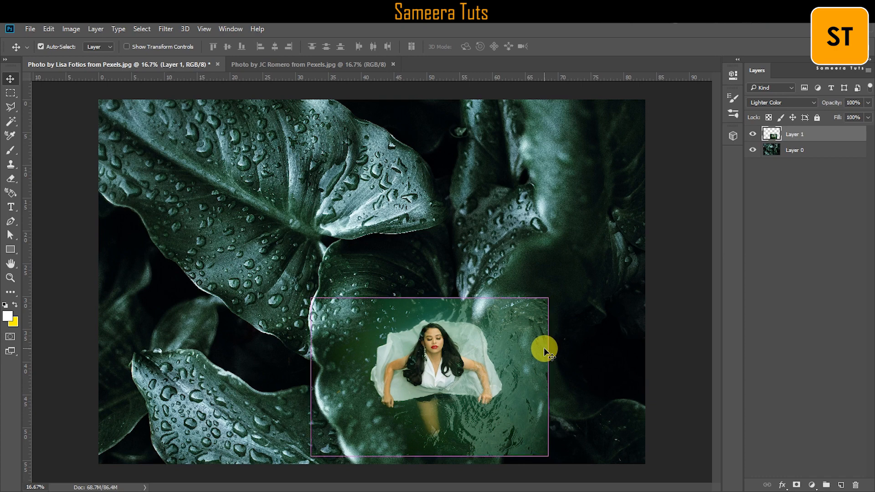
# - Enlarge the woman photo to about 120% with Free Transform and reposition it over the lower middle leaf
pyautogui.click(50, 30)
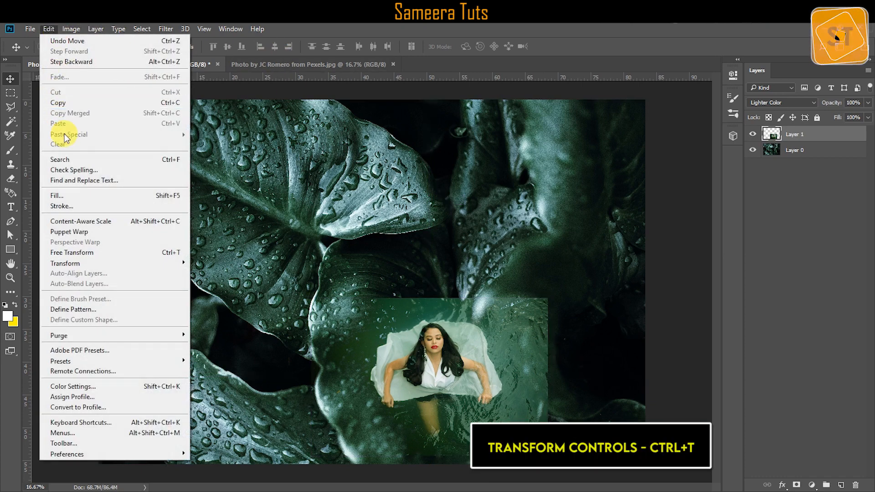
pyautogui.click(89, 253)
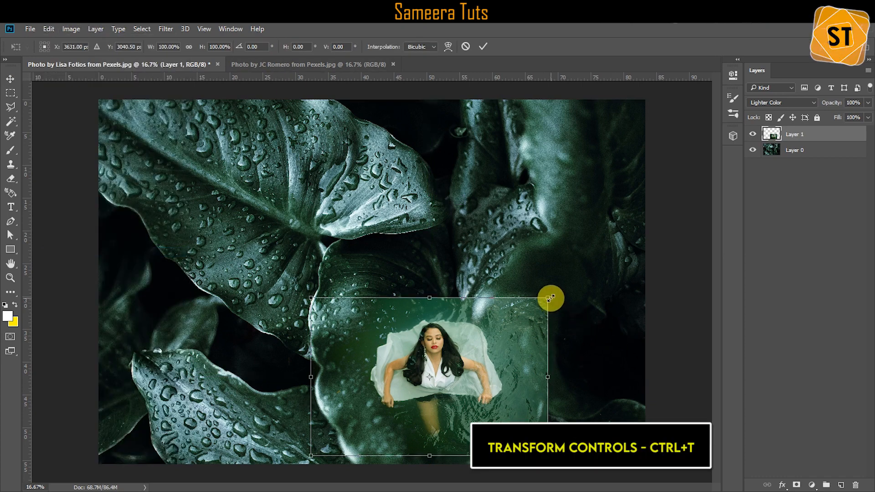
pyautogui.moveTo(551, 298); pyautogui.dragTo(566, 272)
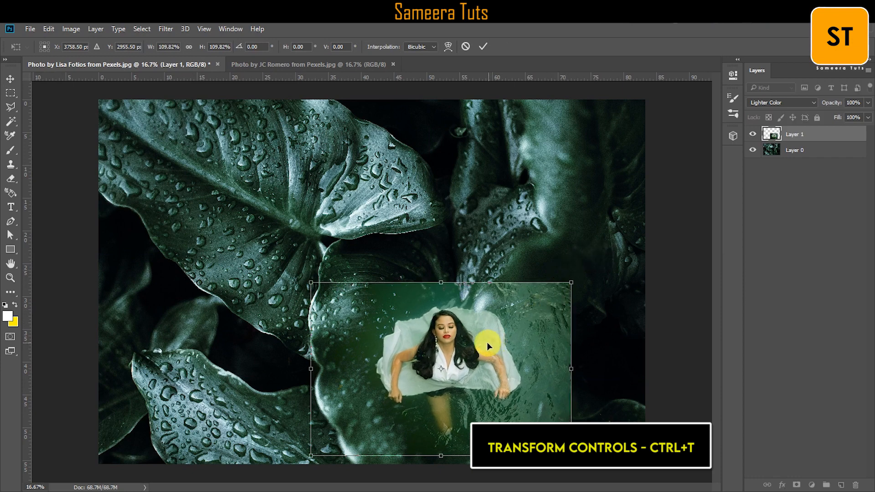
pyautogui.moveTo(487, 342); pyautogui.dragTo(481, 341)
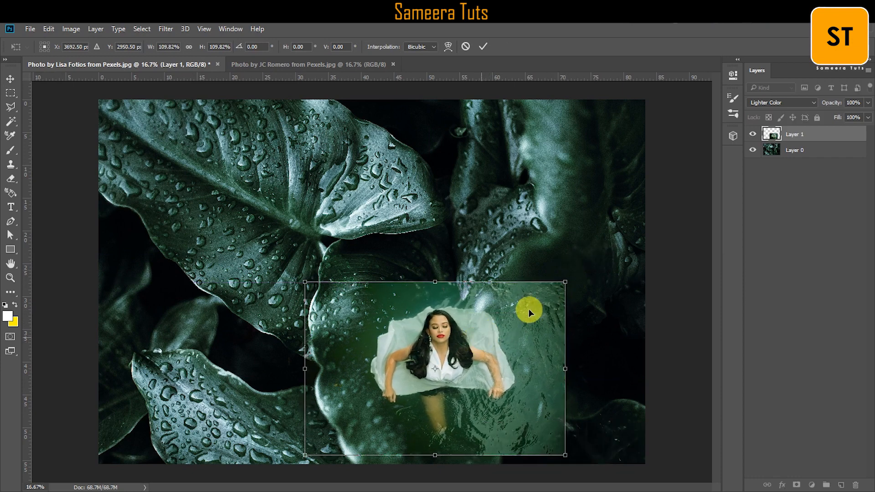
pyautogui.moveTo(565, 282); pyautogui.dragTo(577, 274)
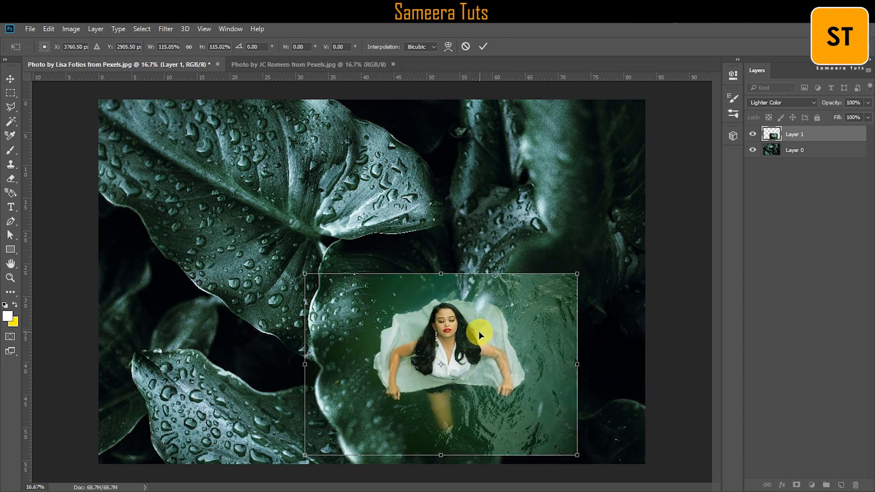
pyautogui.moveTo(479, 332); pyautogui.dragTo(478, 331)
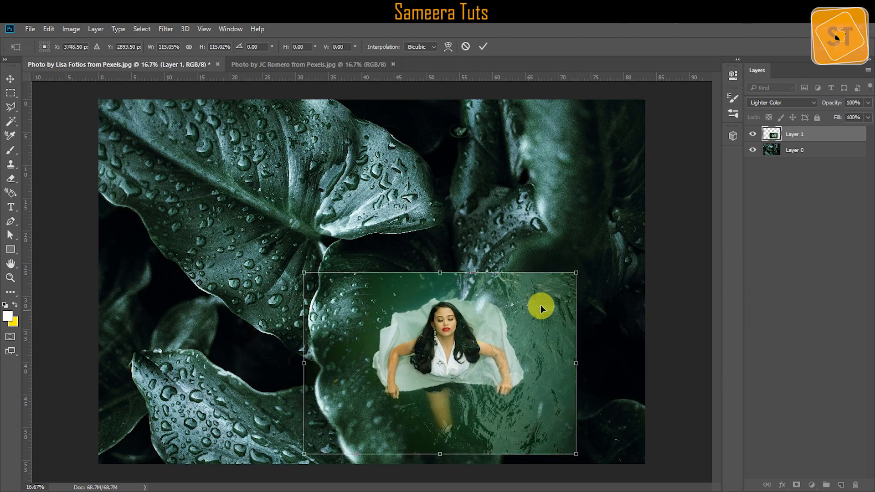
pyautogui.moveTo(576, 273); pyautogui.dragTo(589, 264)
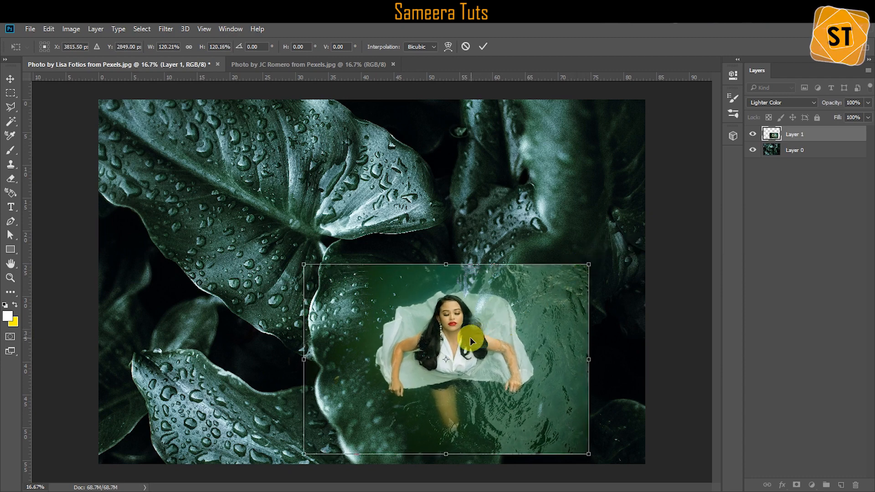
pyautogui.moveTo(469, 337); pyautogui.dragTo(461, 343)
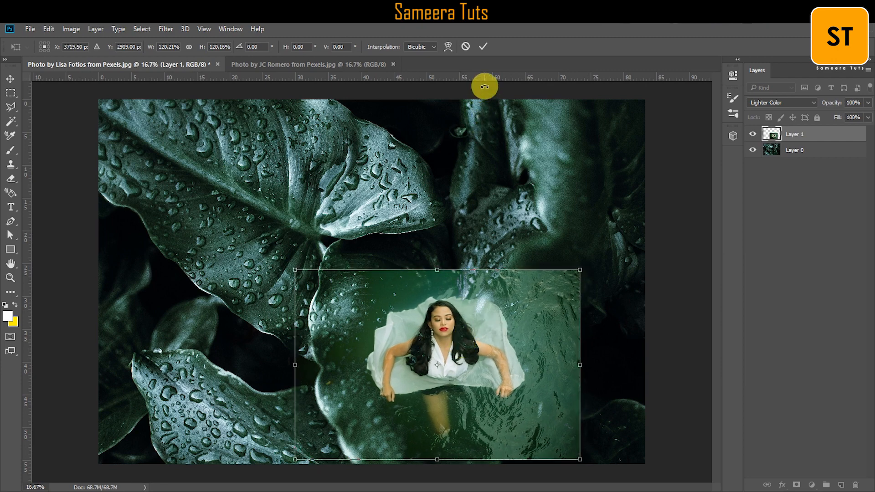
pyautogui.click(482, 47)
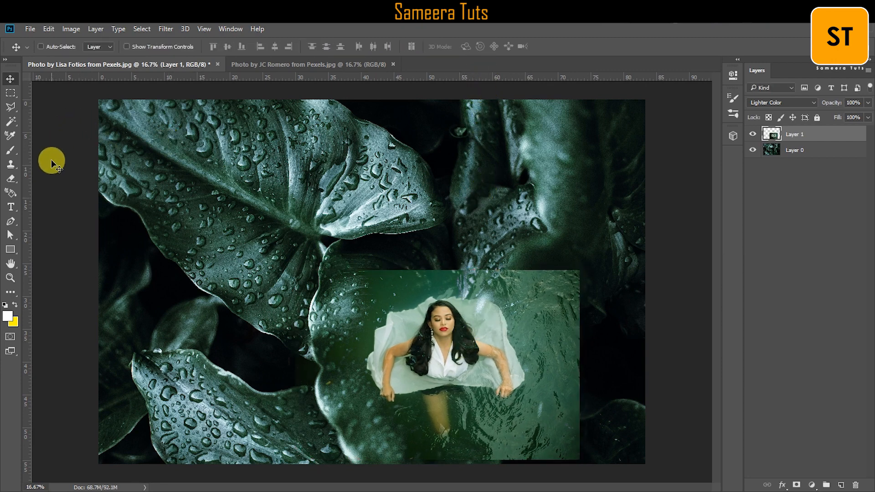
# - Erase the water and hard photo edges around the woman and her cloth with a soft eraser, varying its size from 1500
pyautogui.click(11, 179)
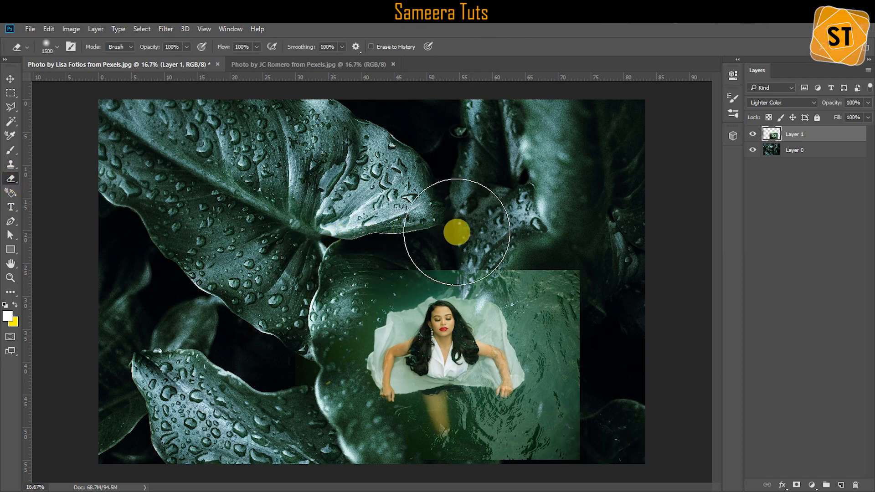
pyautogui.moveTo(362, 227)
pyautogui.mouseDown()
pyautogui.moveTo(492, 217)
pyautogui.moveTo(591, 268)
pyautogui.moveTo(530, 243)
pyautogui.moveTo(569, 274)
pyautogui.moveTo(584, 341)
pyautogui.moveTo(559, 262)
pyautogui.moveTo(586, 303)
pyautogui.moveTo(578, 295)
pyautogui.moveTo(591, 360)
pyautogui.moveTo(580, 437)
pyautogui.moveTo(605, 293)
pyautogui.mouseUp()
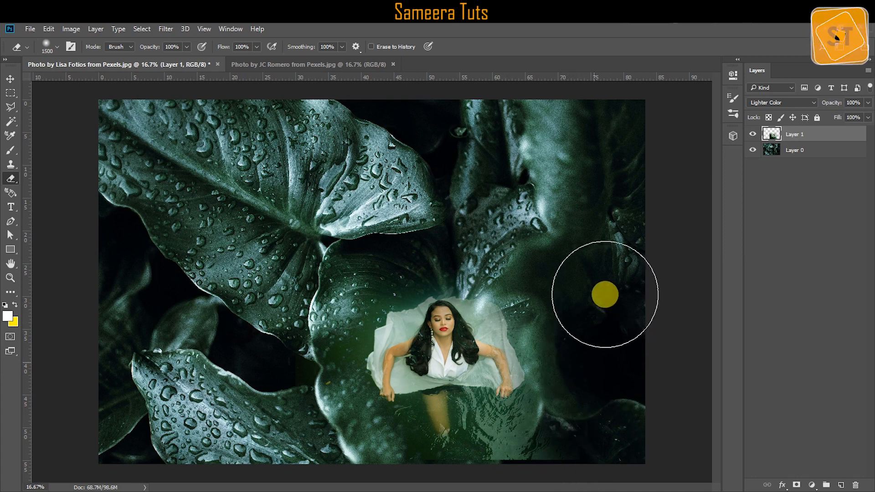
pyautogui.moveTo(328, 382)
pyautogui.mouseDown()
pyautogui.moveTo(288, 342)
pyautogui.moveTo(288, 387)
pyautogui.moveTo(318, 442)
pyautogui.moveTo(266, 307)
pyautogui.moveTo(393, 488)
pyautogui.moveTo(365, 288)
pyautogui.moveTo(355, 451)
pyautogui.moveTo(372, 435)
pyautogui.moveTo(388, 453)
pyautogui.moveTo(432, 469)
pyautogui.moveTo(513, 475)
pyautogui.moveTo(607, 451)
pyautogui.moveTo(529, 475)
pyautogui.moveTo(572, 408)
pyautogui.moveTo(511, 467)
pyautogui.moveTo(552, 402)
pyautogui.moveTo(500, 470)
pyautogui.moveTo(562, 384)
pyautogui.moveTo(538, 427)
pyautogui.moveTo(497, 440)
pyautogui.moveTo(500, 455)
pyautogui.moveTo(562, 435)
pyautogui.moveTo(589, 370)
pyautogui.moveTo(578, 326)
pyautogui.moveTo(583, 345)
pyautogui.moveTo(544, 422)
pyautogui.moveTo(521, 445)
pyautogui.moveTo(499, 441)
pyautogui.moveTo(485, 453)
pyautogui.moveTo(422, 464)
pyautogui.moveTo(337, 447)
pyautogui.moveTo(307, 403)
pyautogui.moveTo(308, 324)
pyautogui.moveTo(350, 270)
pyautogui.moveTo(321, 325)
pyautogui.moveTo(334, 323)
pyautogui.moveTo(353, 269)
pyautogui.moveTo(452, 244)
pyautogui.moveTo(553, 289)
pyautogui.moveTo(587, 345)
pyautogui.moveTo(596, 401)
pyautogui.mouseUp()
pyautogui.press('[')
pyautogui.press('[')
pyautogui.press('[')
pyautogui.press('[')
pyautogui.press('[')
pyautogui.press('[')
pyautogui.press(']')
pyautogui.press(']')
pyautogui.press(']')
pyautogui.press(']')
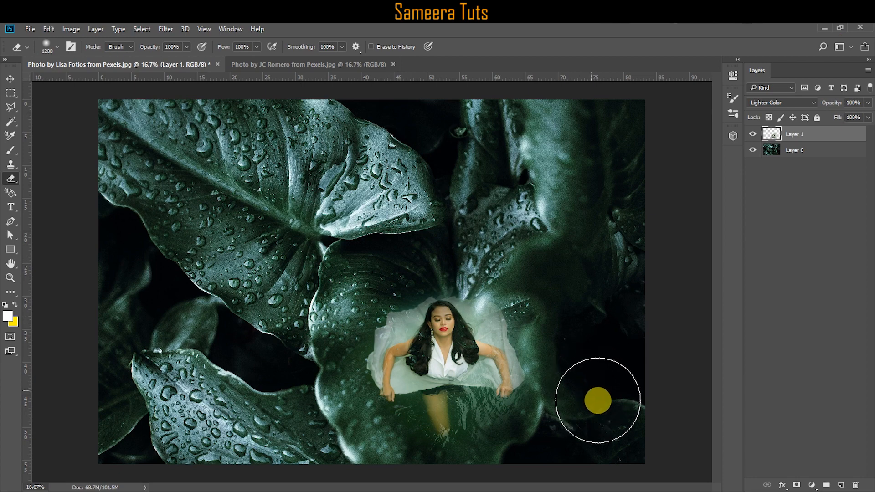
# - Move the woman slightly upward on the leaf and rotate the layer clockwise by about 4.7°
pyautogui.click(14, 79)
pyautogui.click(360, 318)
pyautogui.moveTo(439, 340)
pyautogui.mouseDown()
pyautogui.moveTo(449, 315)
pyautogui.moveTo(443, 340)
pyautogui.mouseUp()
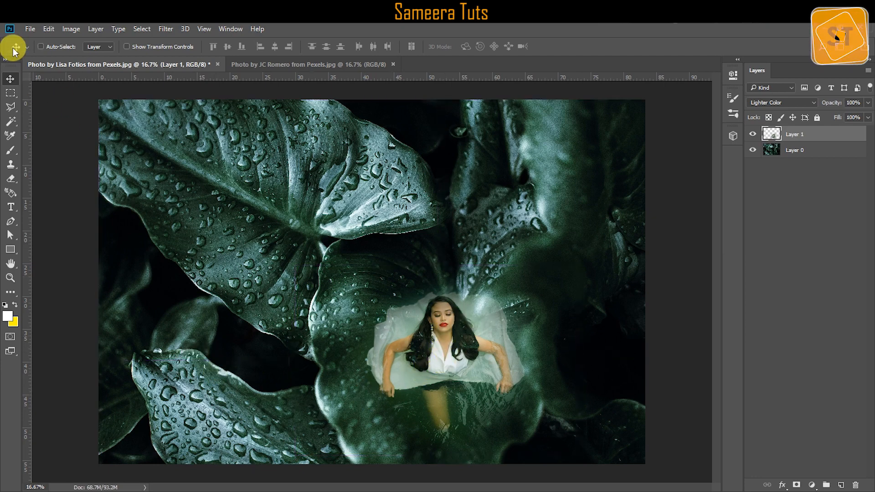
pyautogui.click(49, 29)
pyautogui.click(91, 253)
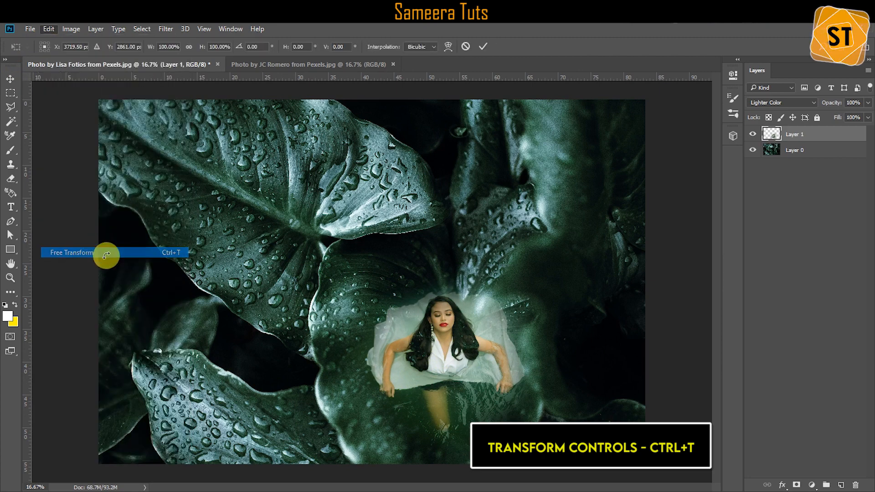
pyautogui.moveTo(643, 313); pyautogui.dragTo(634, 331)
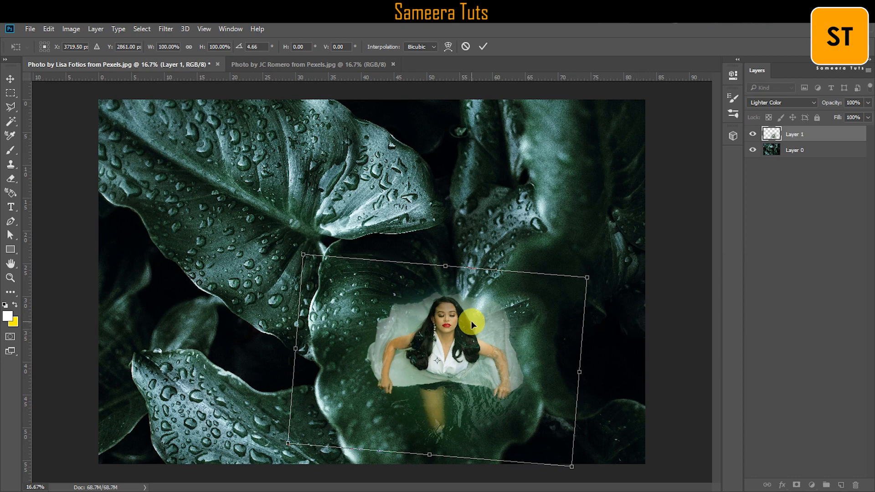
pyautogui.click(482, 46)
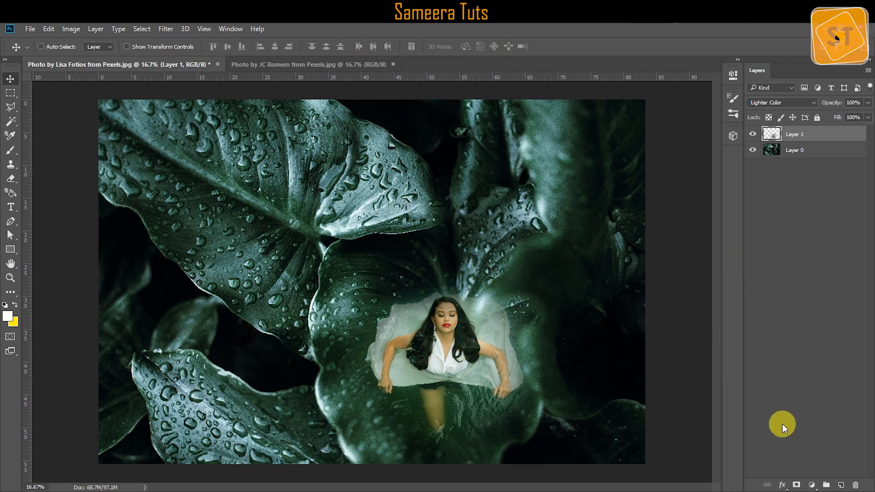
# - Add a gradient fill layer above the woman layer, set its style to Radial and center the gradient on the woman
pyautogui.click(812, 486)
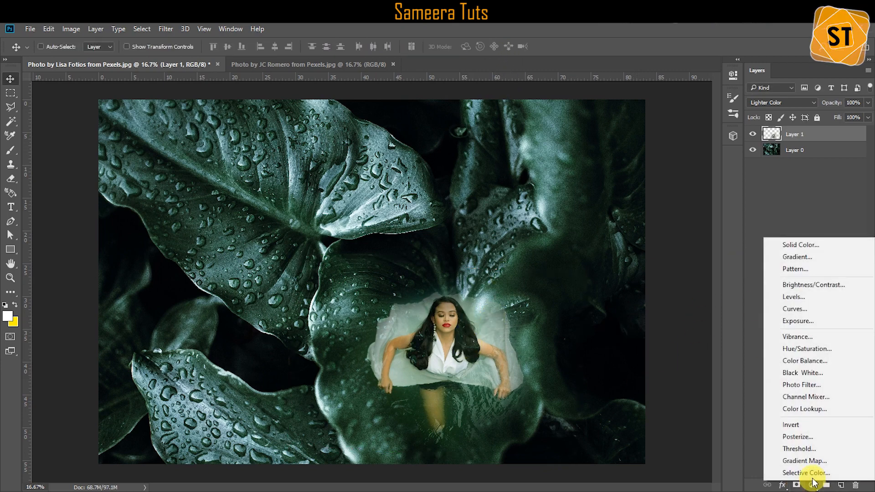
pyautogui.click(802, 257)
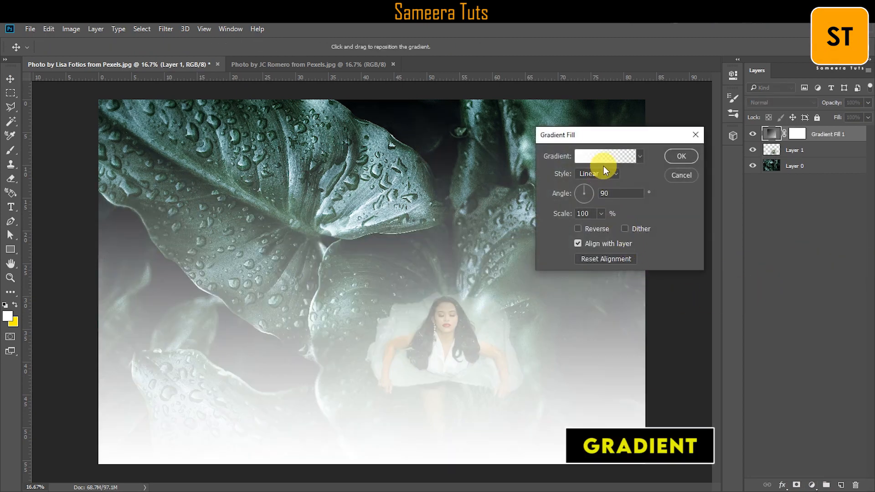
pyautogui.click(609, 172)
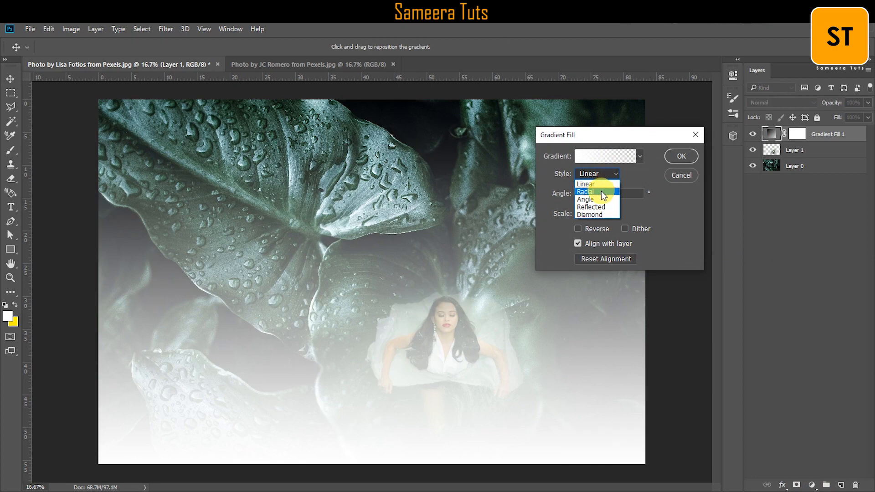
pyautogui.click(601, 191)
pyautogui.moveTo(439, 324); pyautogui.dragTo(444, 332)
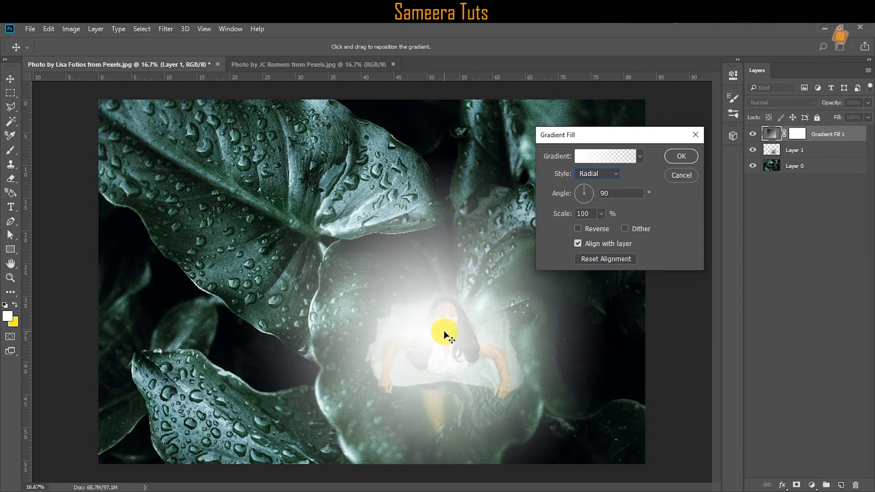
# - Change the fill's gradient to the Neutral Density preset
pyautogui.click(617, 156)
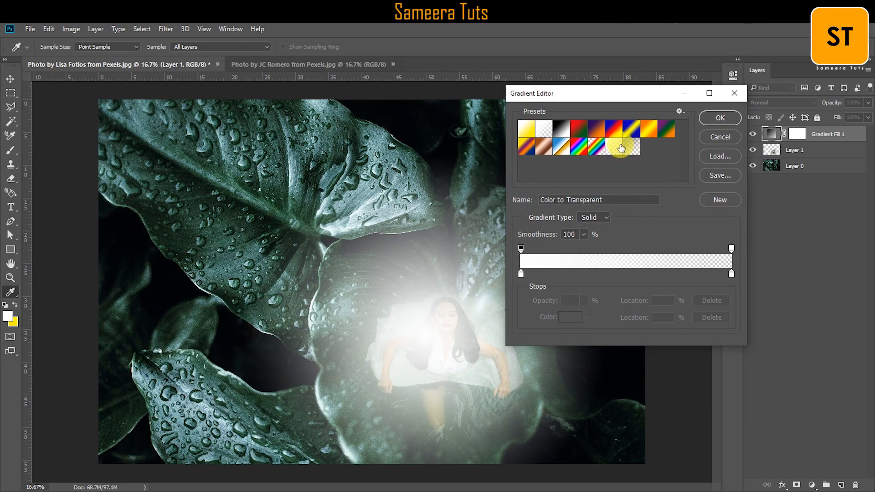
pyautogui.click(561, 129)
pyautogui.click(622, 146)
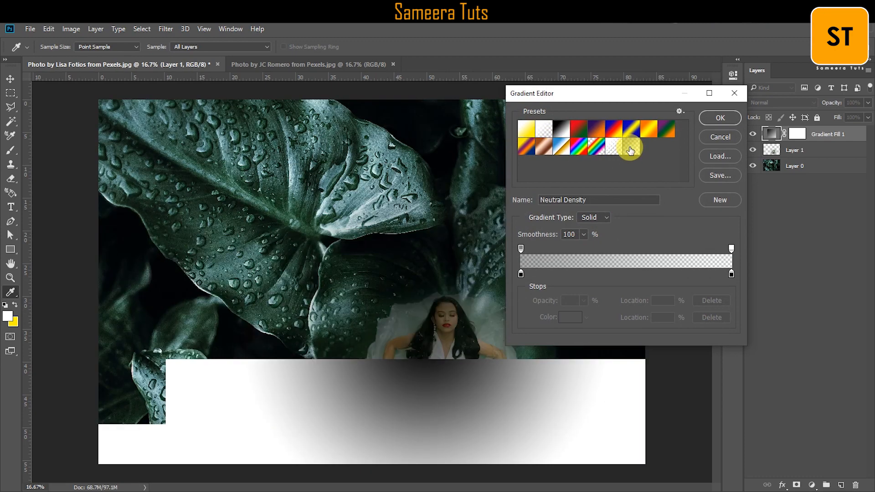
pyautogui.click(715, 119)
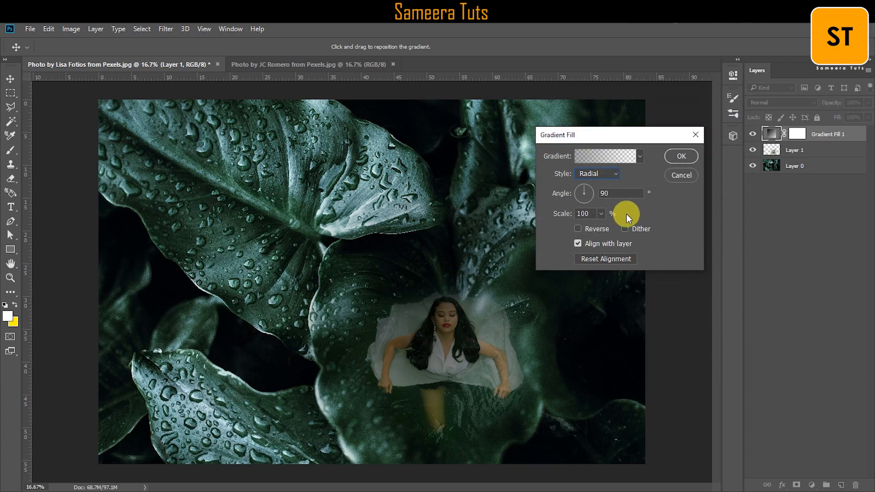
# - Reverse the radial gradient so the image darkens around the woman, set its angle to 45° and adjust its scale
pyautogui.click(577, 229)
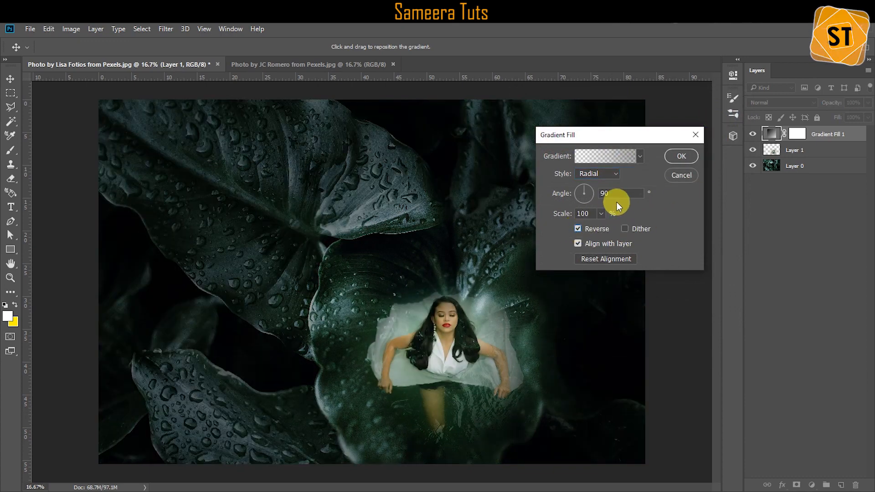
pyautogui.click(605, 193)
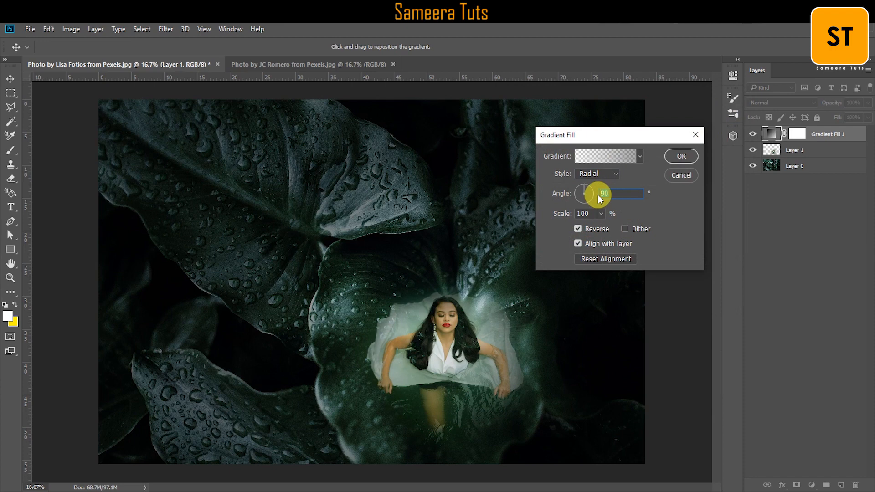
pyautogui.write('45')
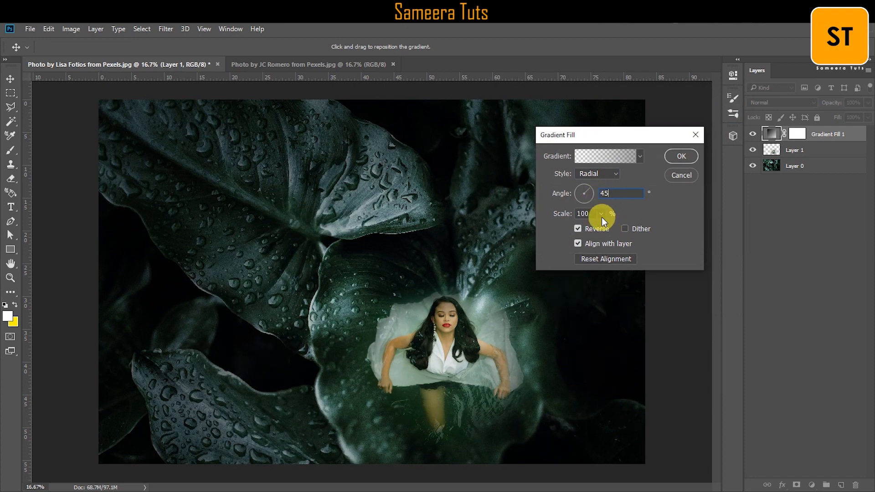
pyautogui.click(601, 214)
pyautogui.click(680, 157)
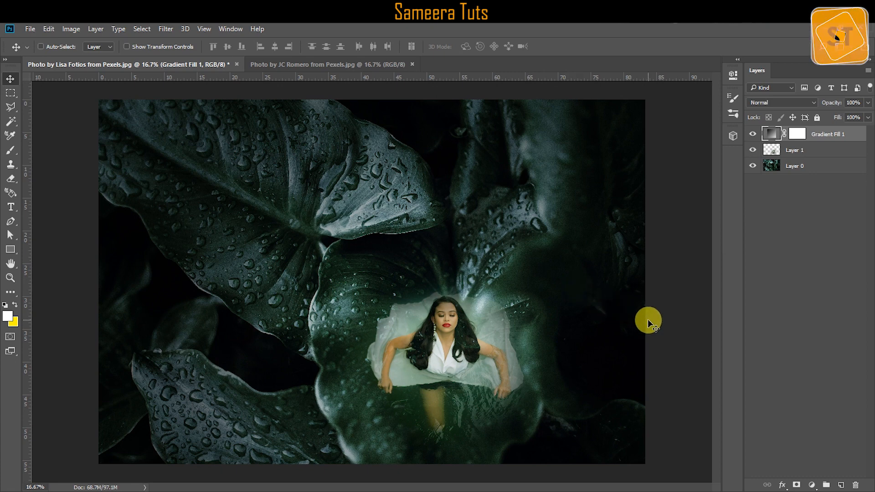
# - Add a Brightness/Contrast adjustment layer above the gradient fill and fine-tune its brightness
pyautogui.click(811, 485)
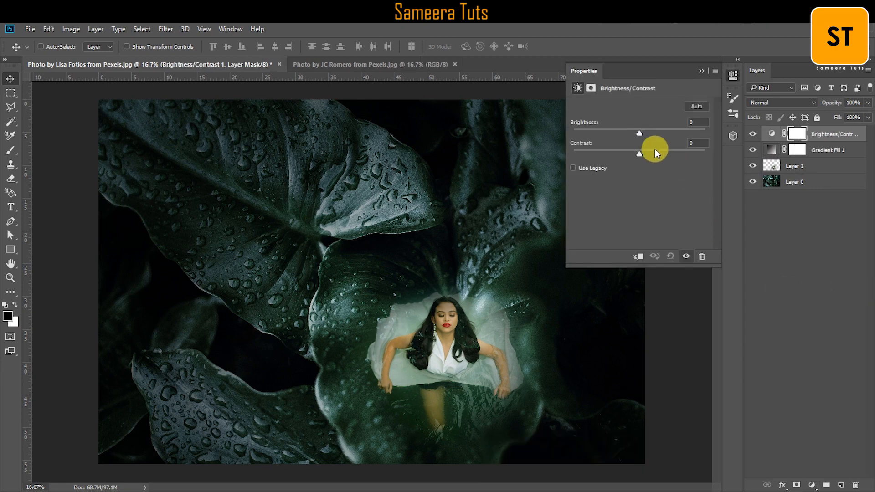
pyautogui.moveTo(642, 132)
pyautogui.mouseDown()
pyautogui.moveTo(662, 154)
pyautogui.moveTo(679, 154)
pyautogui.moveTo(649, 155)
pyautogui.moveTo(643, 135)
pyautogui.moveTo(623, 135)
pyautogui.moveTo(639, 131)
pyautogui.mouseUp()
pyautogui.click(730, 77)
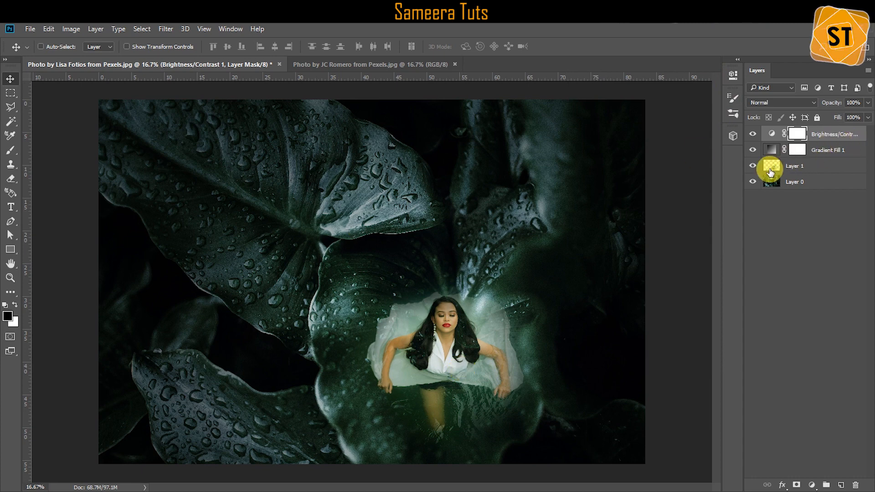
# - Select the woman layer and nudge her slightly to the right on the leaf
pyautogui.click(769, 168)
pyautogui.moveTo(439, 337); pyautogui.dragTo(444, 333)
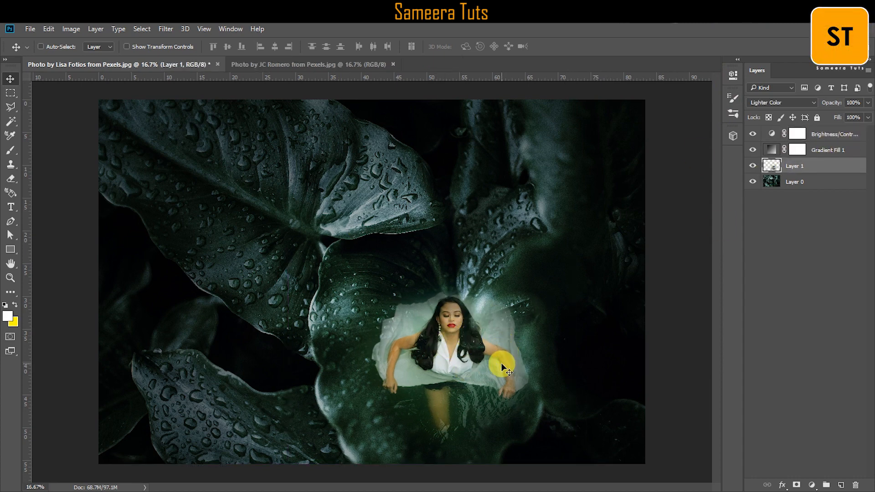